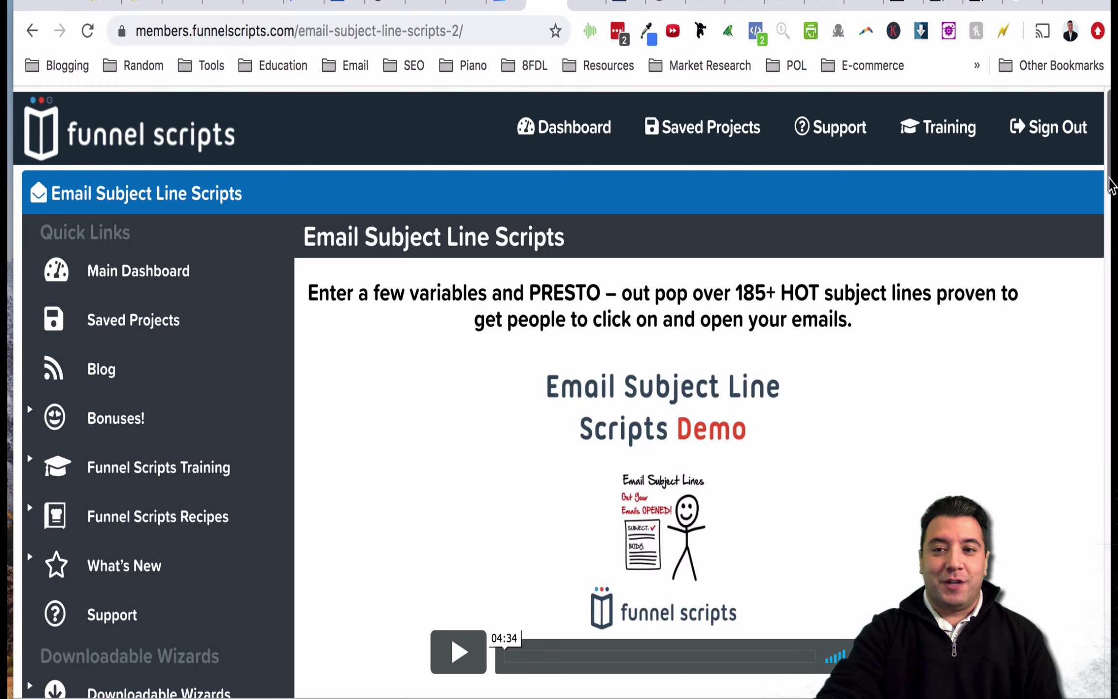
- Scroll down the Email Subject Line Scripts page to the Example Projects list
{"action": "scroll", "coordinate": [1109, 204], "scroll_direction": "down", "scroll_amount": 2}
{"action": "scroll", "coordinate": [1109, 196], "scroll_direction": "down", "scroll_amount": 1}
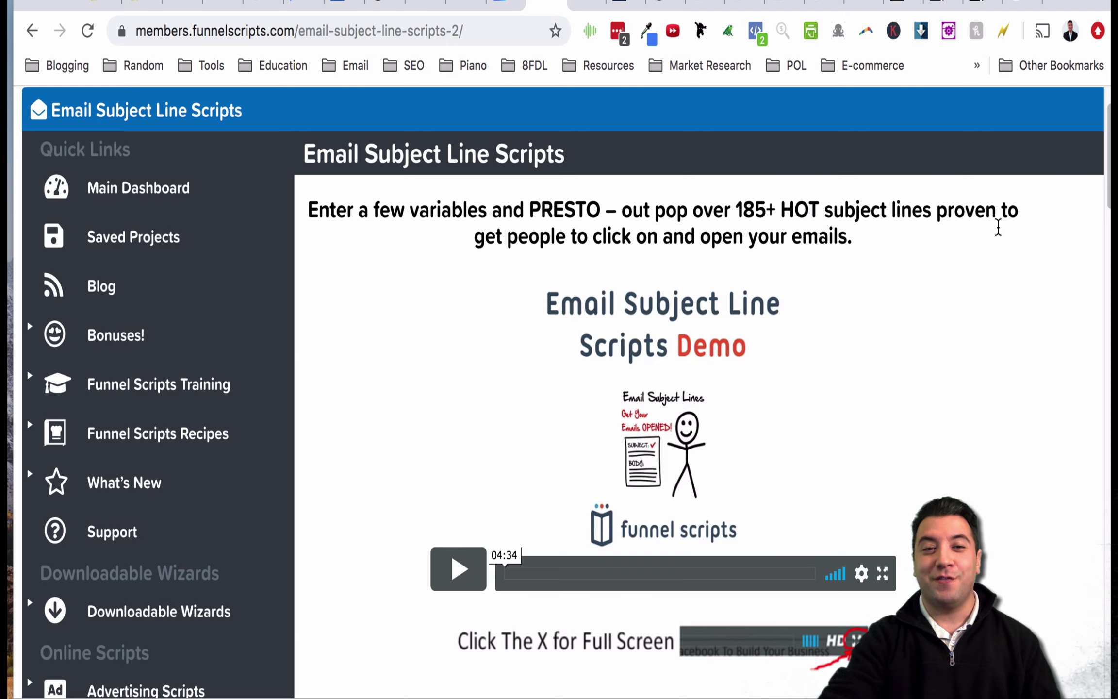
{"action": "left_click_drag", "start_coordinate": [1110, 171], "coordinate": [1101, 192]}
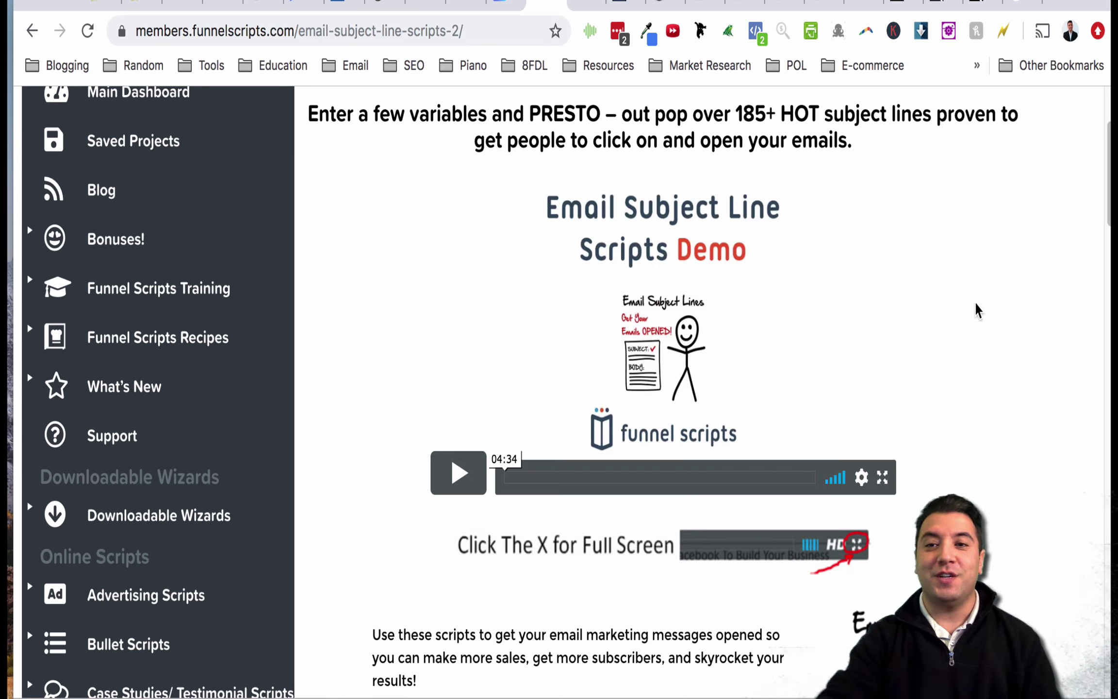
{"action": "scroll", "coordinate": [1107, 224], "scroll_direction": "down", "scroll_amount": 5}
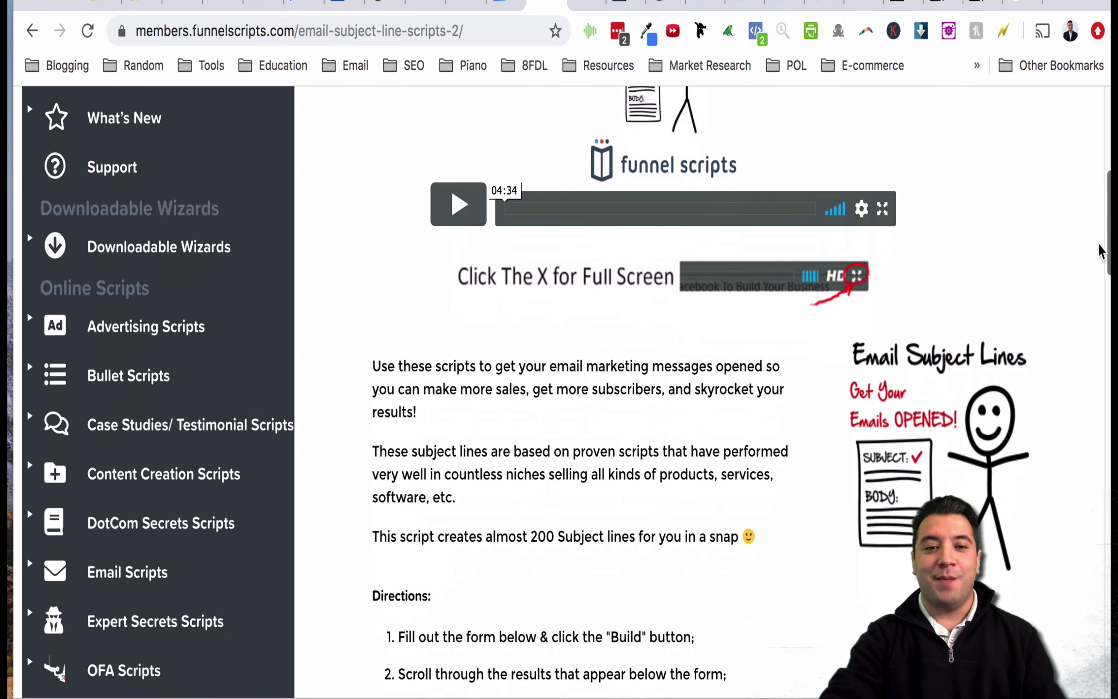
{"action": "left_click_drag", "start_coordinate": [1100, 249], "coordinate": [1075, 429]}
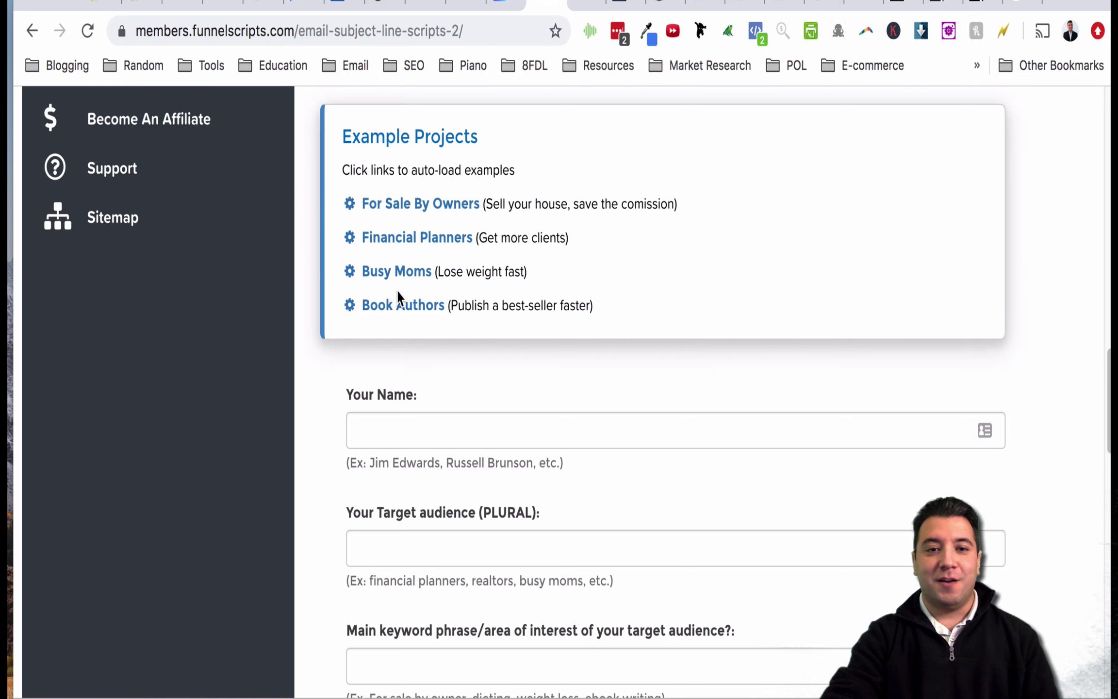
- Load the Book Authors example and replace the author's name in Your Name with your own
{"action": "left_click", "coordinate": [408, 311]}
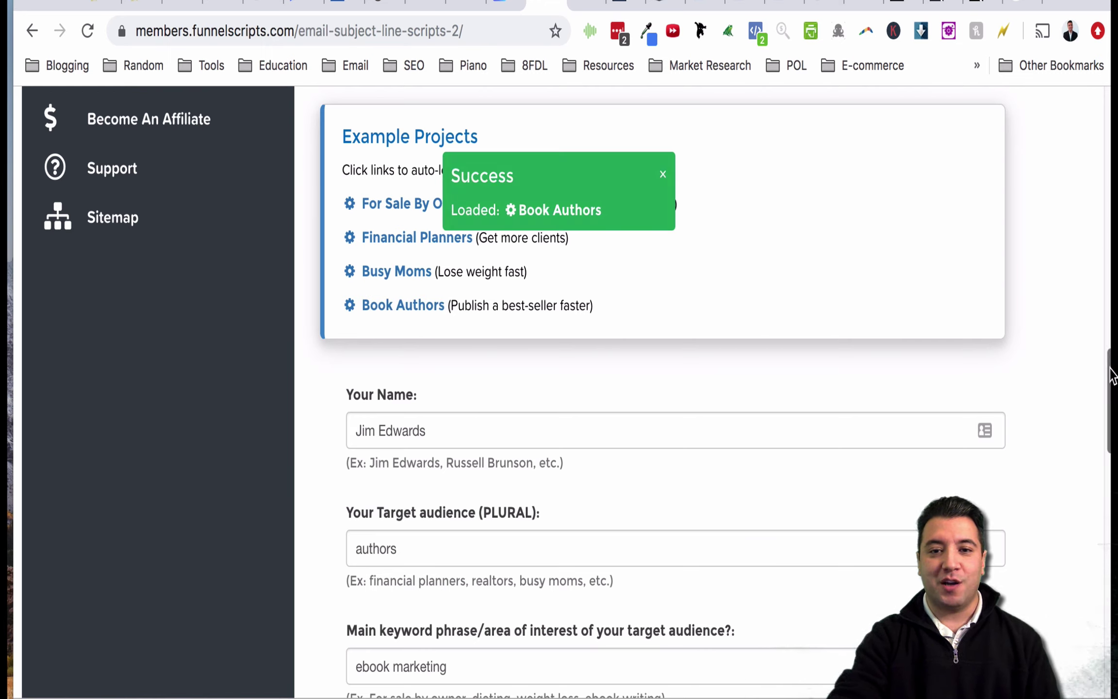
{"action": "left_click_drag", "start_coordinate": [1108, 375], "coordinate": [1101, 402]}
{"action": "left_click_drag", "start_coordinate": [459, 280], "coordinate": [364, 274]}
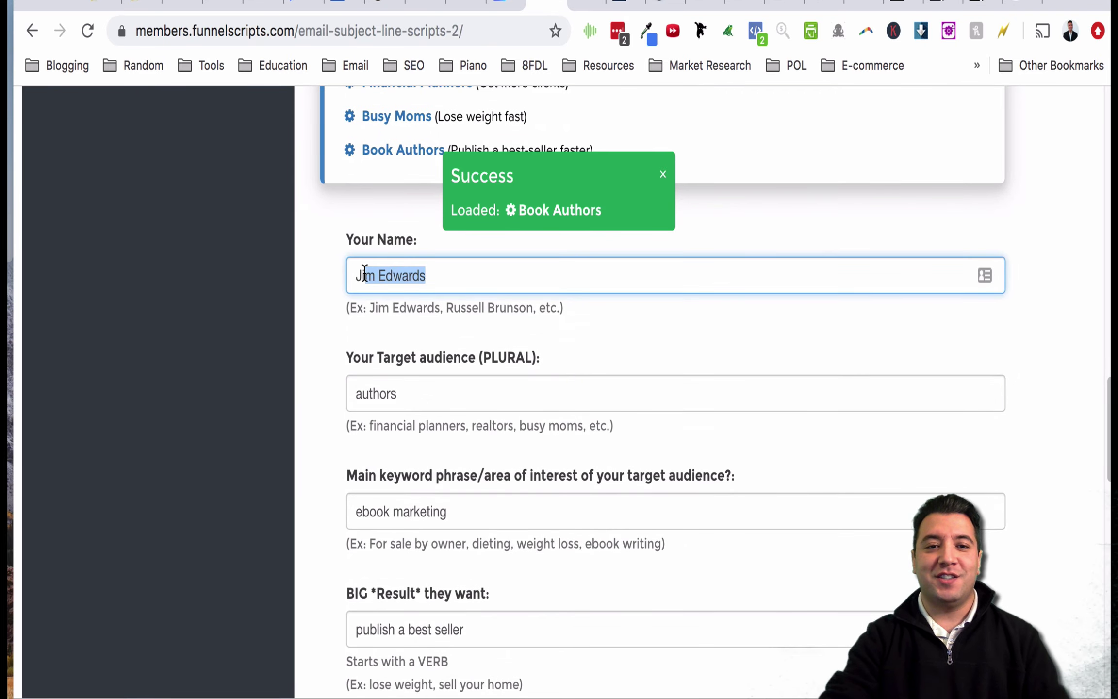
{"action": "type", "text": "Aaron Martinez"}
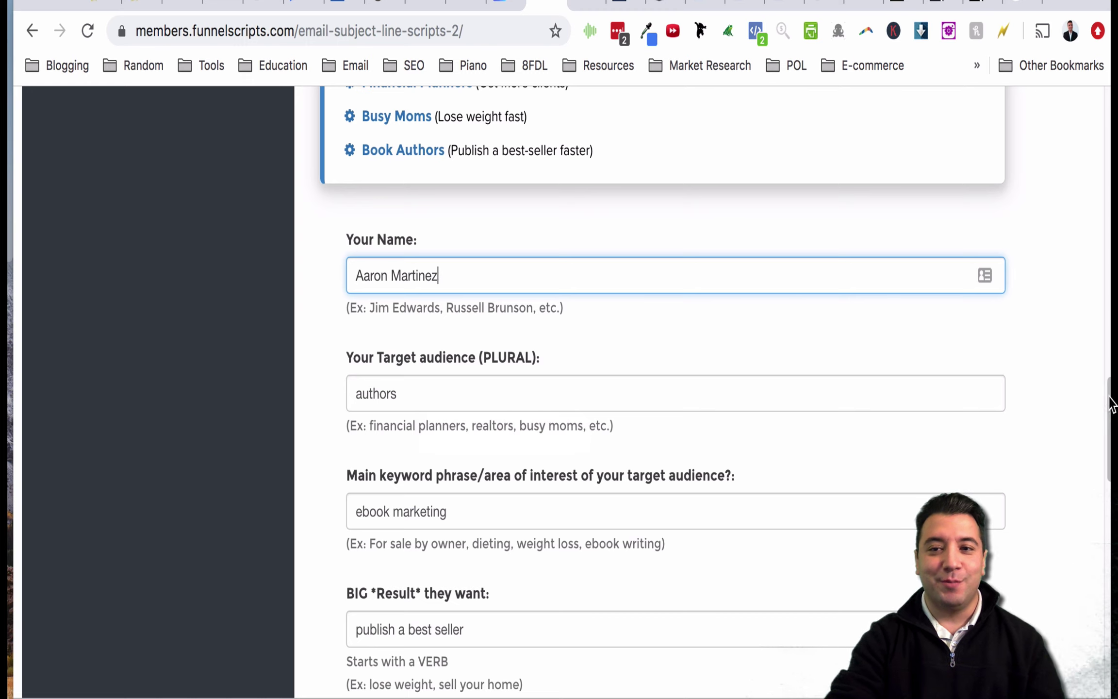
- Review the remaining filled fields, briefly emphasising then un-emphasising the word VERB in the result hint
{"action": "left_click_drag", "start_coordinate": [1109, 401], "coordinate": [1109, 458]}
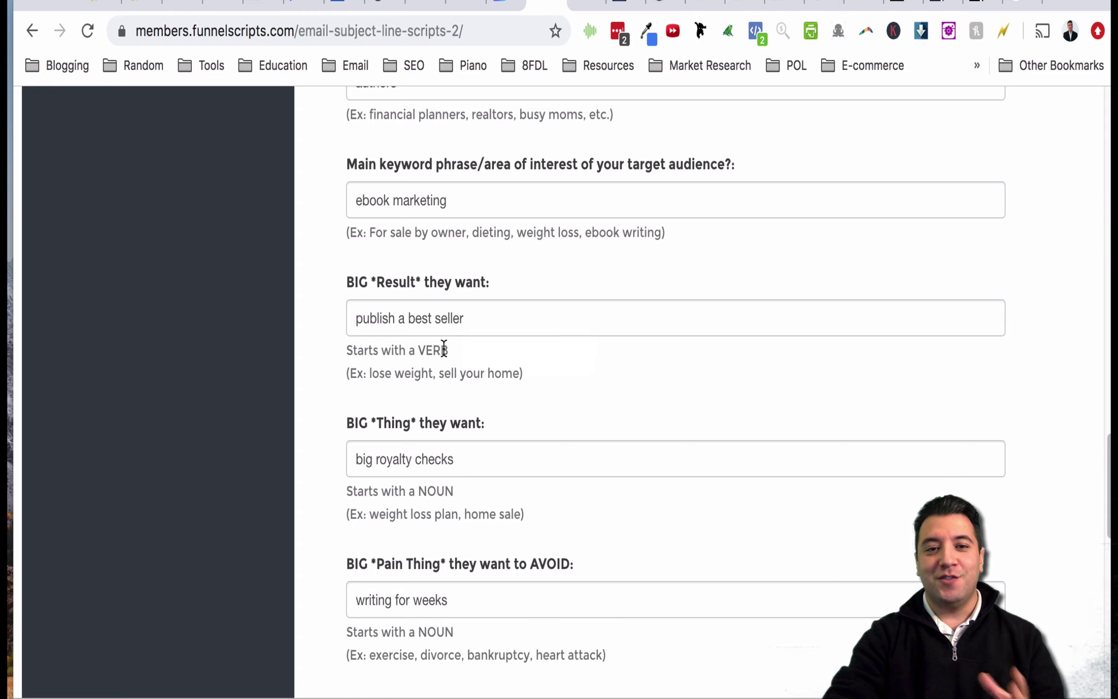
{"action": "double_click", "coordinate": [419, 350]}
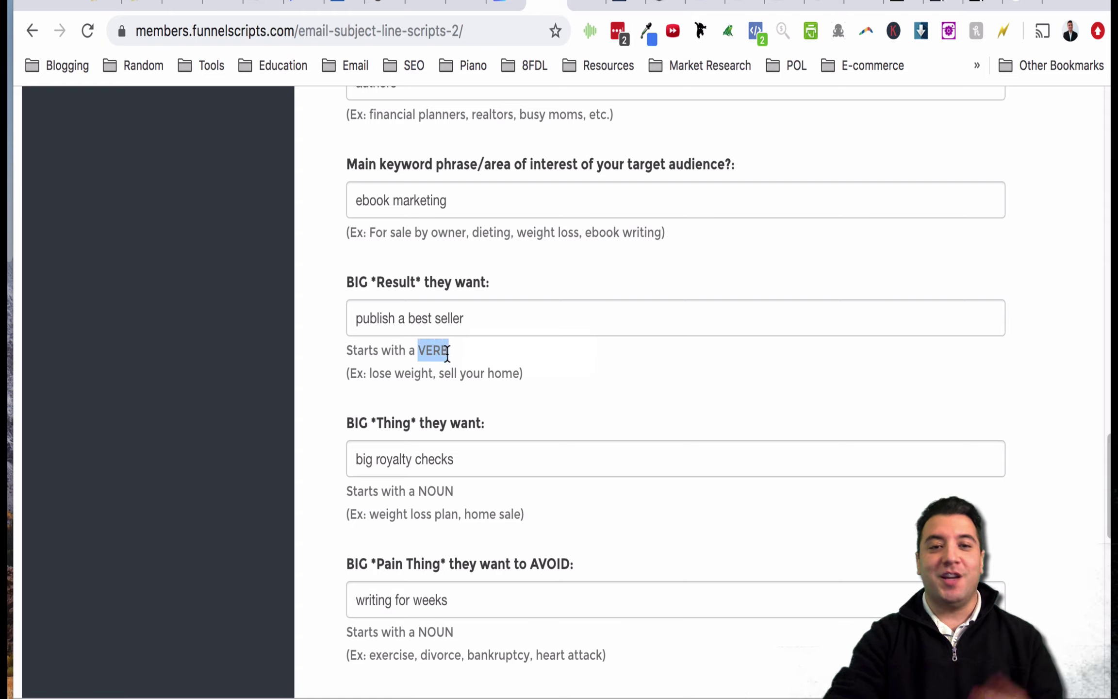
{"action": "left_click", "coordinate": [494, 354]}
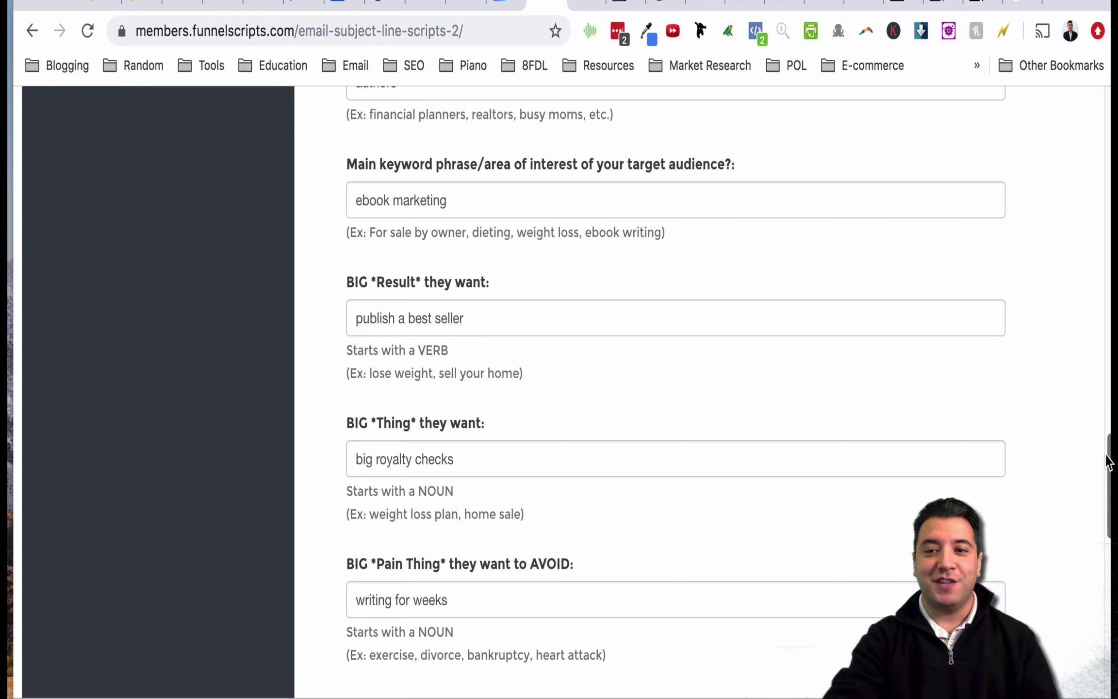
{"action": "left_click_drag", "start_coordinate": [1112, 466], "coordinate": [1101, 495]}
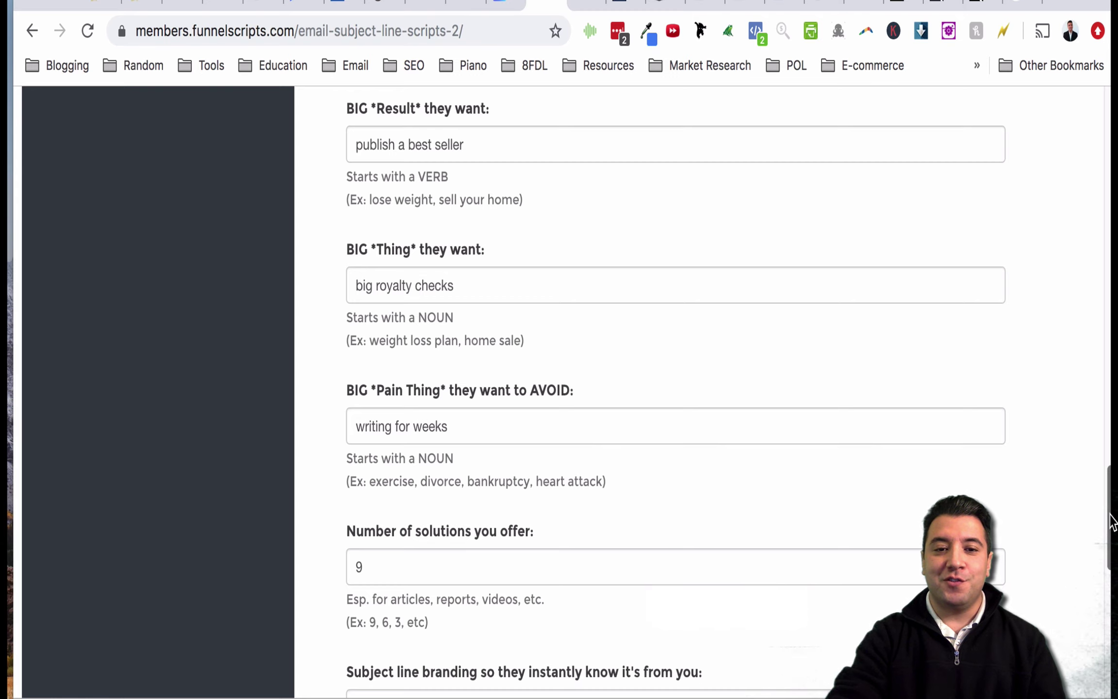
- Confirm '[7Dayebook]' as subject-line branding and 'The President' as the current news topic
{"action": "scroll", "coordinate": [1102, 539], "scroll_direction": "down", "scroll_amount": 6}
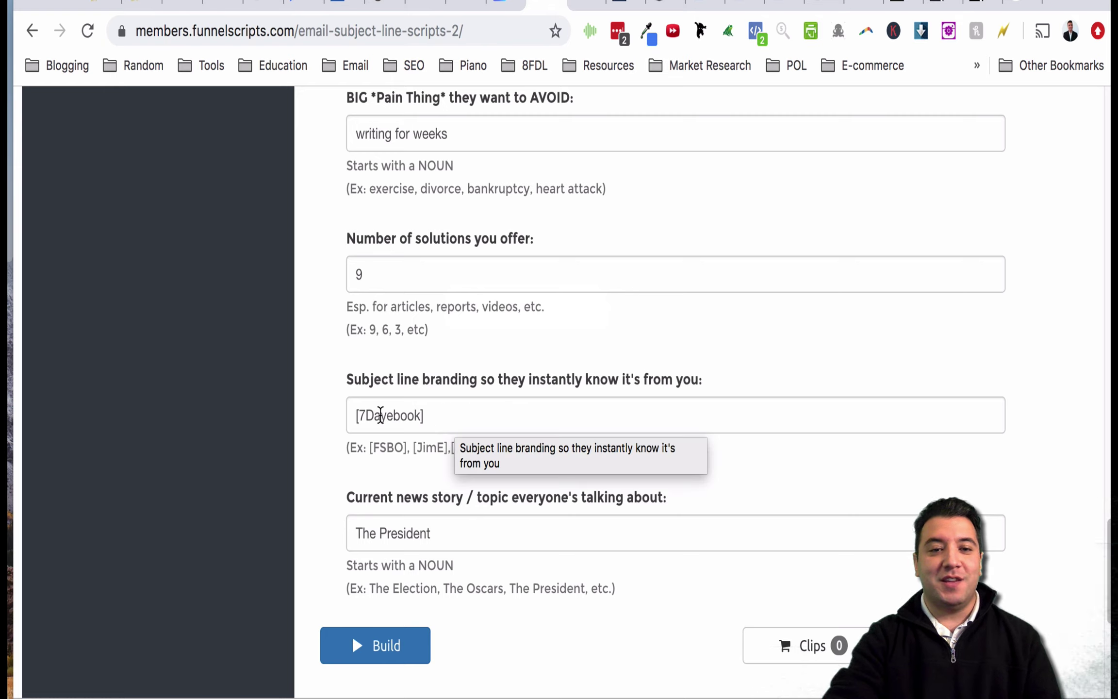
{"action": "left_click", "coordinate": [359, 416]}
{"action": "left_click", "coordinate": [436, 410]}
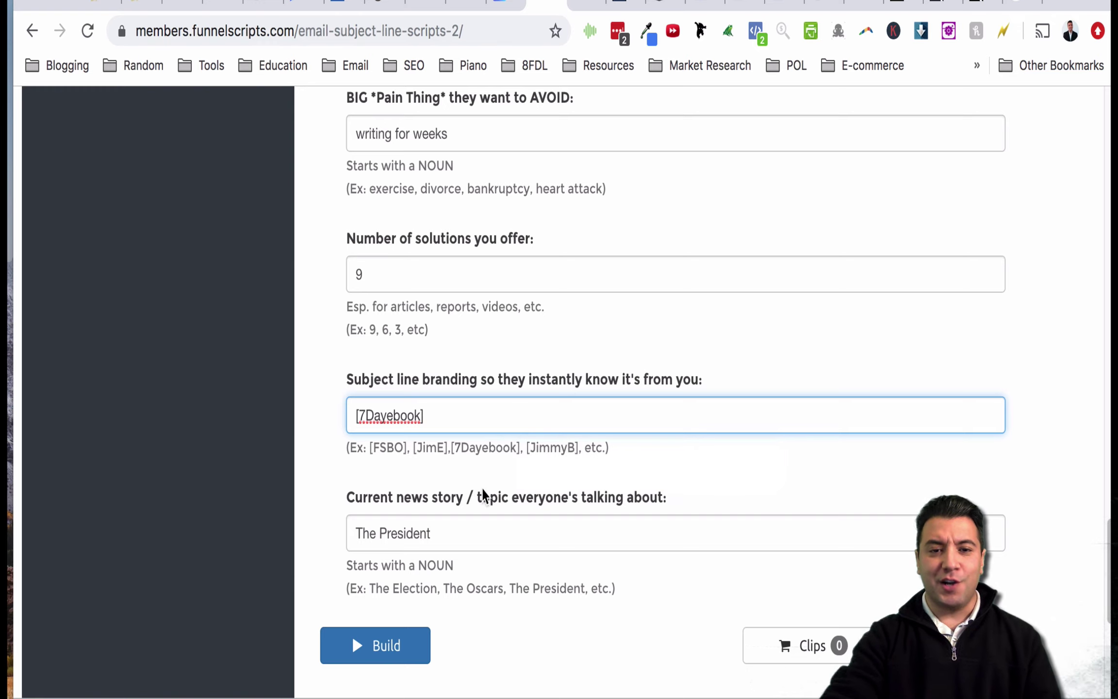
{"action": "left_click", "coordinate": [590, 529]}
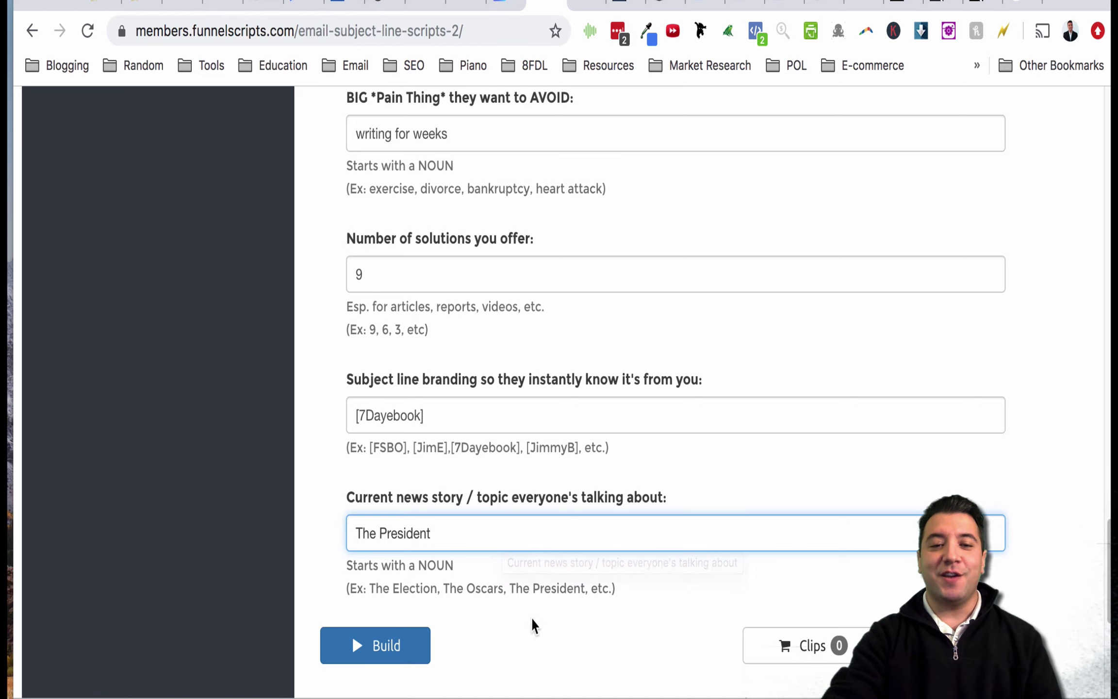
- Build the subject lines and scroll through the generated categories, including 'Plan, Report'
{"action": "left_click", "coordinate": [399, 646]}
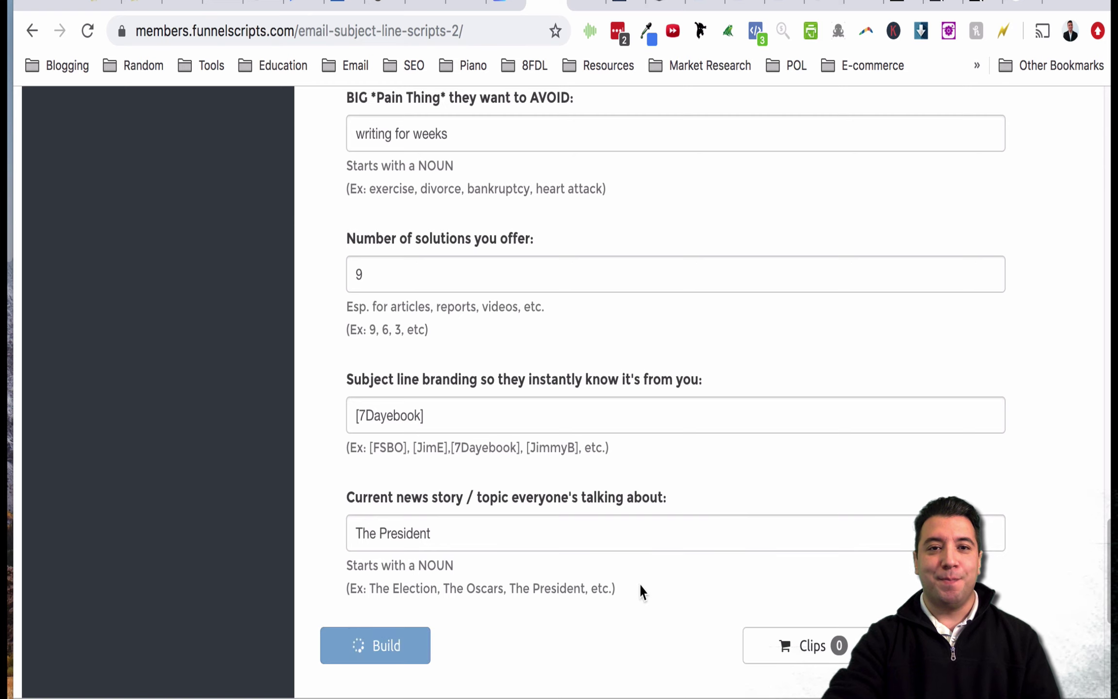
{"action": "scroll", "coordinate": [641, 585], "scroll_direction": "down", "scroll_amount": 1}
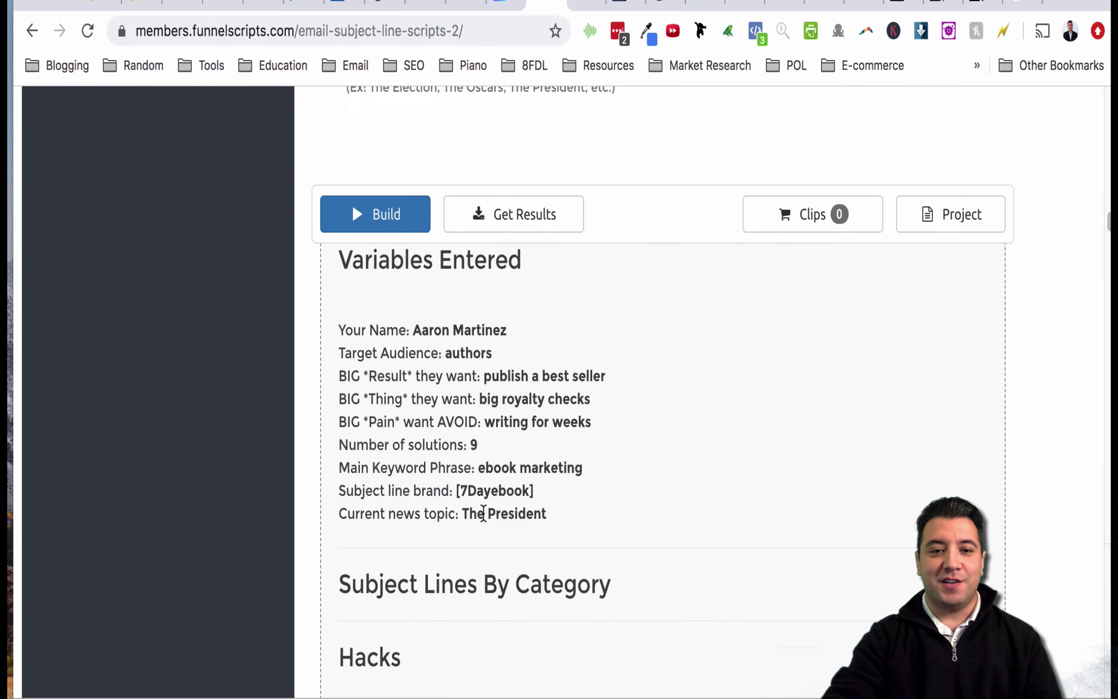
{"action": "mouse_move", "coordinate": [1105, 220]}
{"action": "left_mouse_down"}
{"action": "mouse_move", "coordinate": [1098, 314]}
{"action": "mouse_move", "coordinate": [1109, 237]}
{"action": "left_mouse_up"}
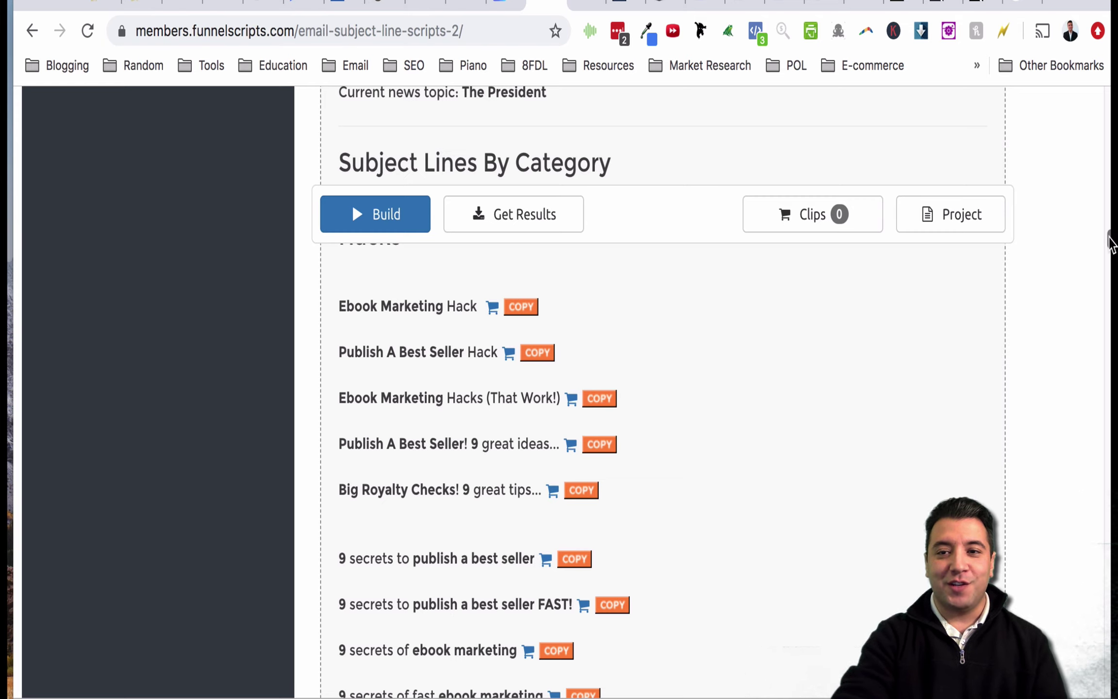
{"action": "left_click_drag", "start_coordinate": [1111, 236], "coordinate": [1112, 315]}
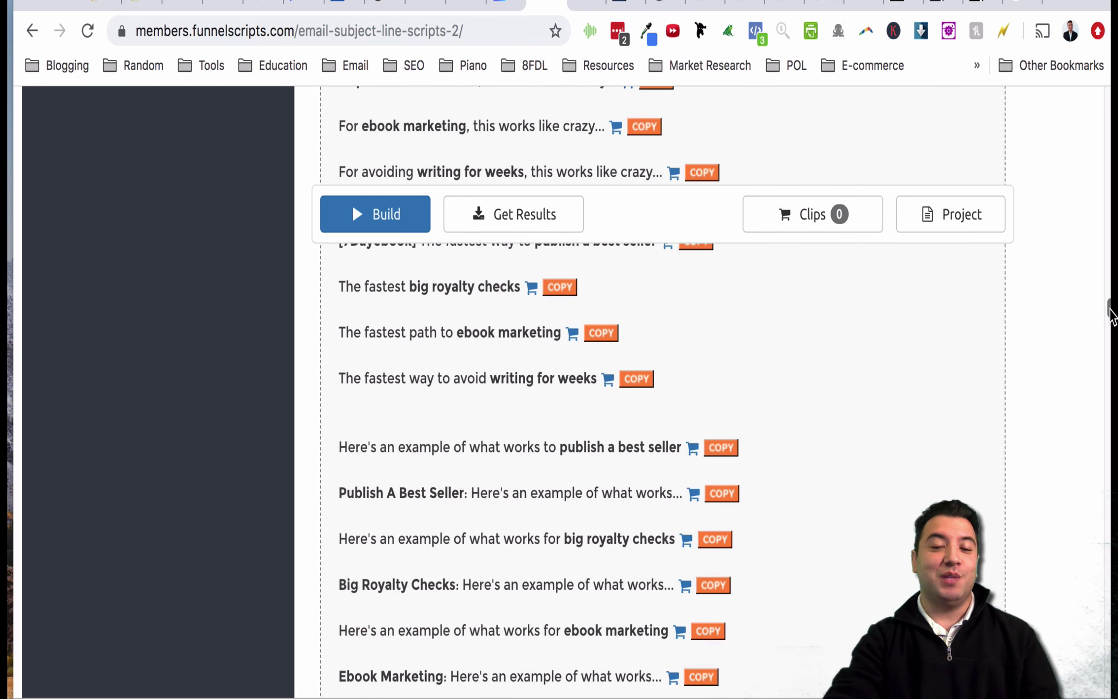
{"action": "left_click_drag", "start_coordinate": [1111, 316], "coordinate": [1112, 323]}
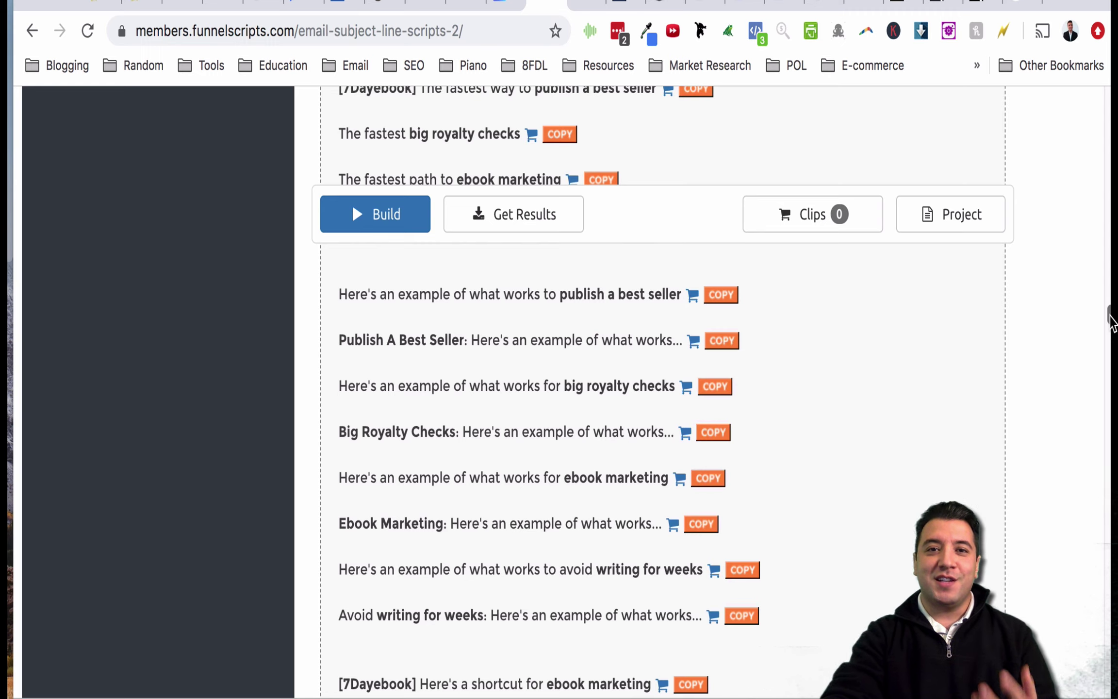
{"action": "mouse_move", "coordinate": [1112, 321]}
{"action": "left_mouse_down"}
{"action": "mouse_move", "coordinate": [1111, 337]}
{"action": "mouse_move", "coordinate": [1111, 325]}
{"action": "left_mouse_up"}
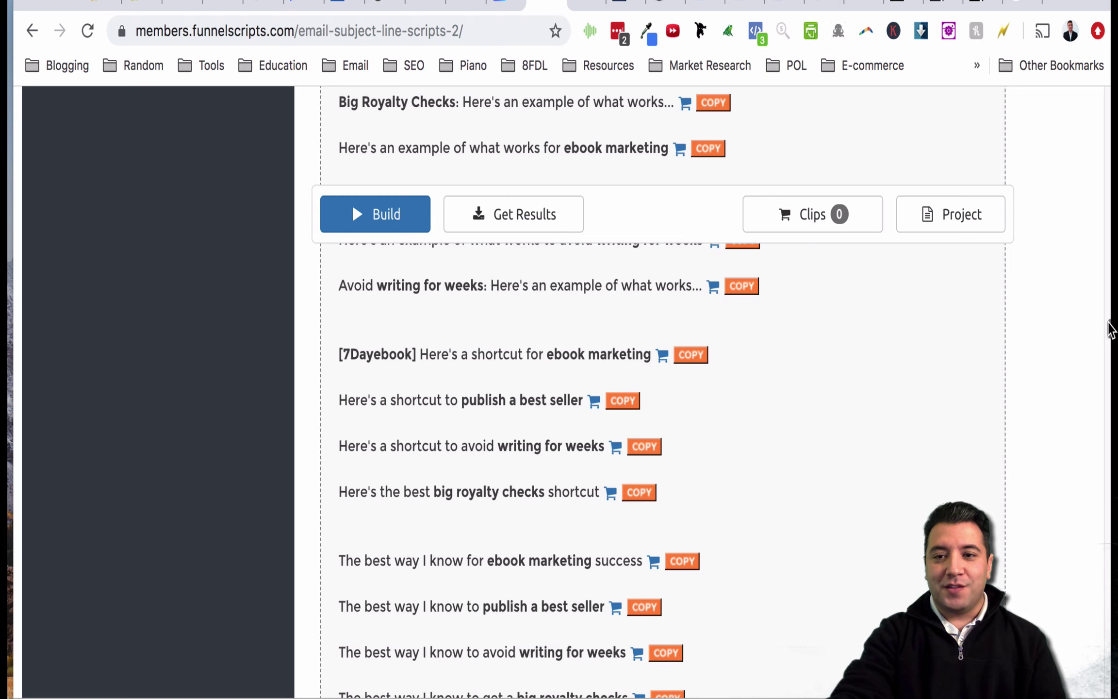
{"action": "left_click_drag", "start_coordinate": [1109, 322], "coordinate": [1107, 365]}
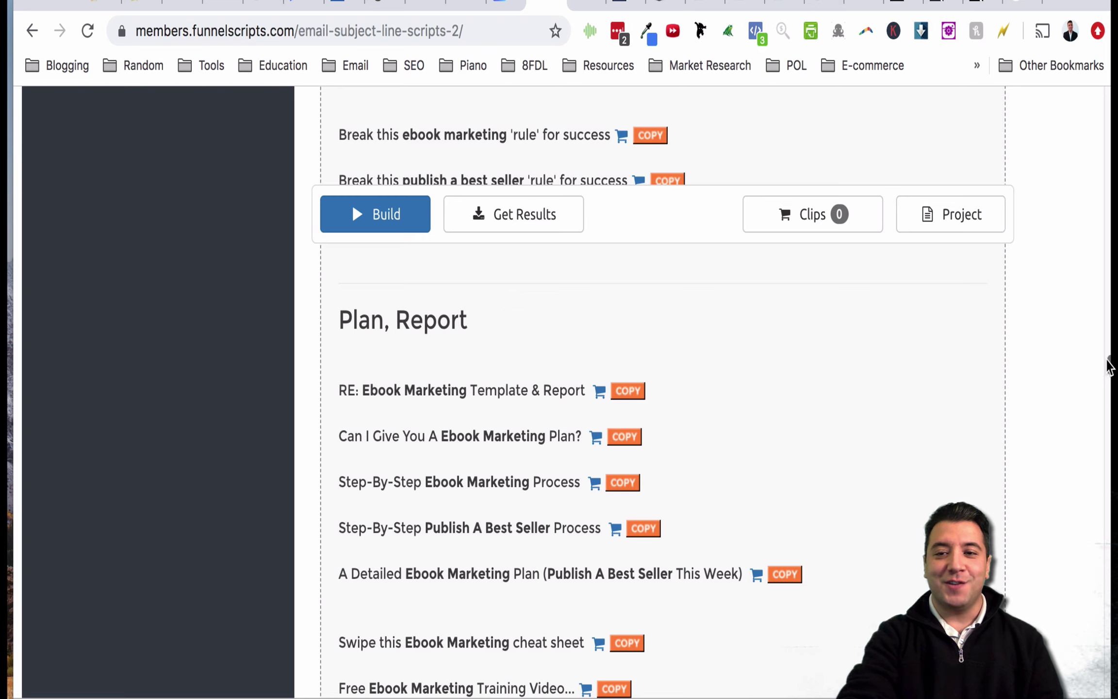
{"action": "mouse_move", "coordinate": [1107, 371]}
{"action": "left_mouse_down"}
{"action": "mouse_move", "coordinate": [1109, 406]}
{"action": "mouse_move", "coordinate": [1109, 395]}
{"action": "left_mouse_up"}
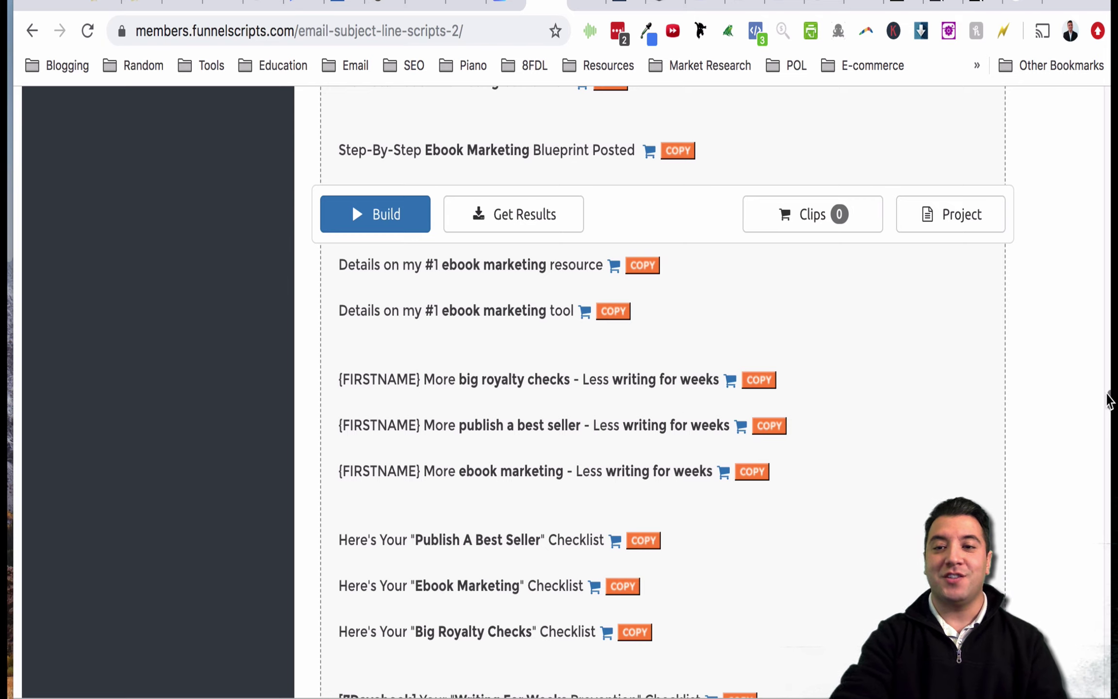
{"action": "left_click_drag", "start_coordinate": [1112, 403], "coordinate": [1100, 529]}
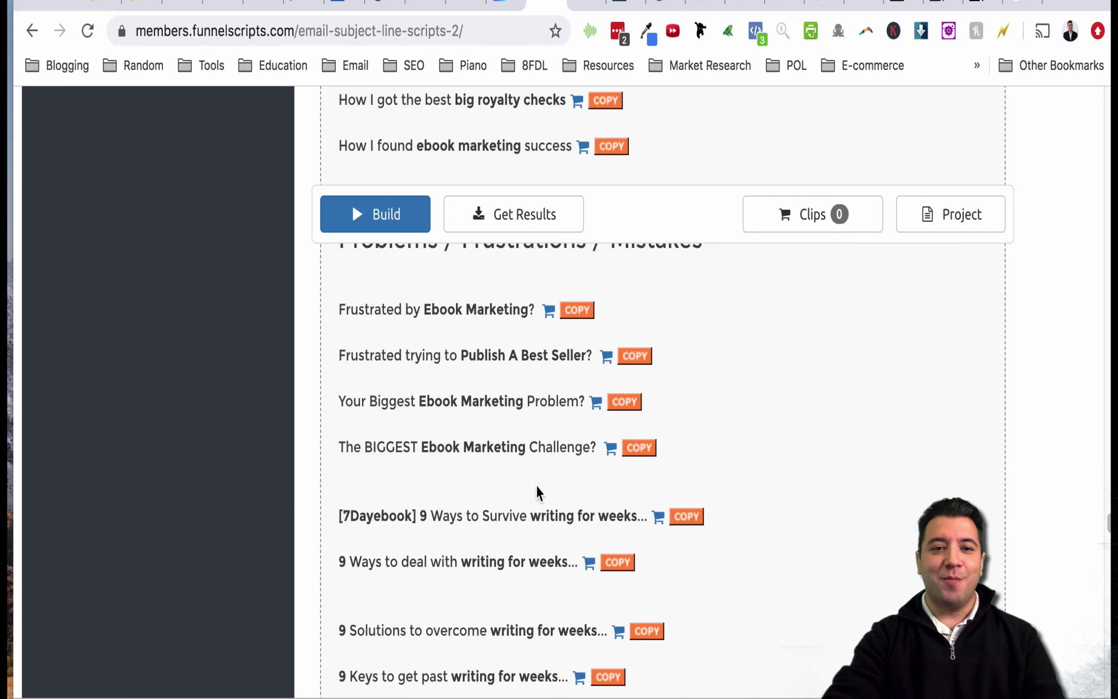
{"action": "mouse_move", "coordinate": [1111, 519]}
{"action": "left_mouse_down"}
{"action": "mouse_move", "coordinate": [1093, 682]}
{"action": "mouse_move", "coordinate": [1109, 644]}
{"action": "mouse_move", "coordinate": [1109, 533]}
{"action": "left_mouse_up"}
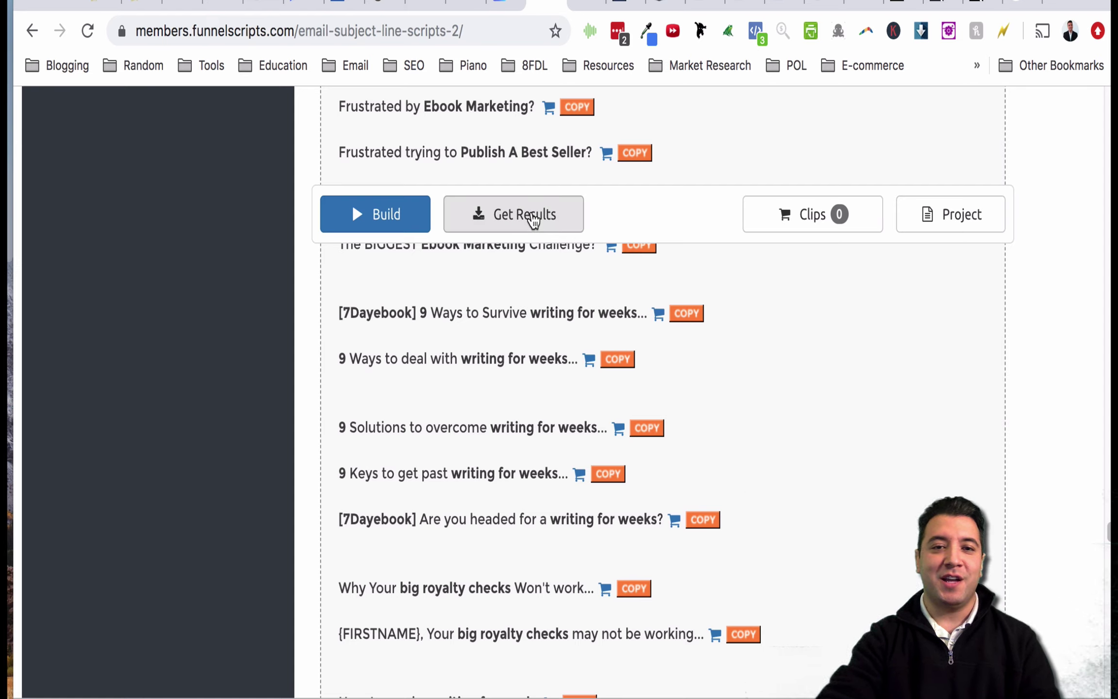
- In Get Results, choose DOCX format with Email delivery and focus the email address box
{"action": "left_click", "coordinate": [534, 219]}
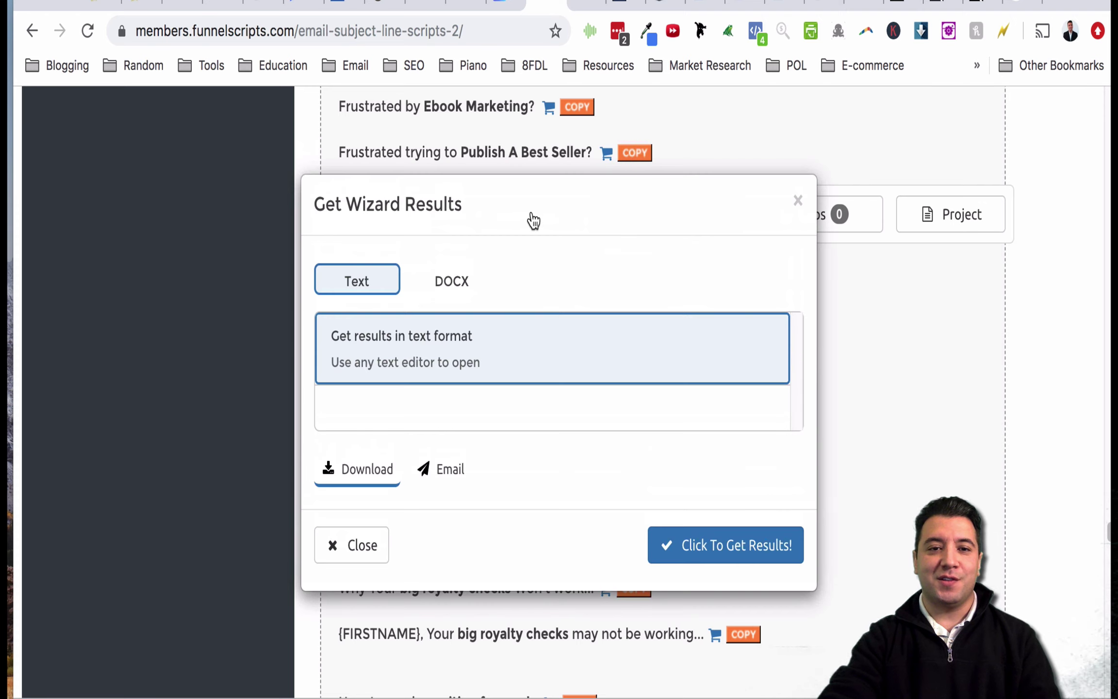
{"action": "left_click", "coordinate": [459, 282]}
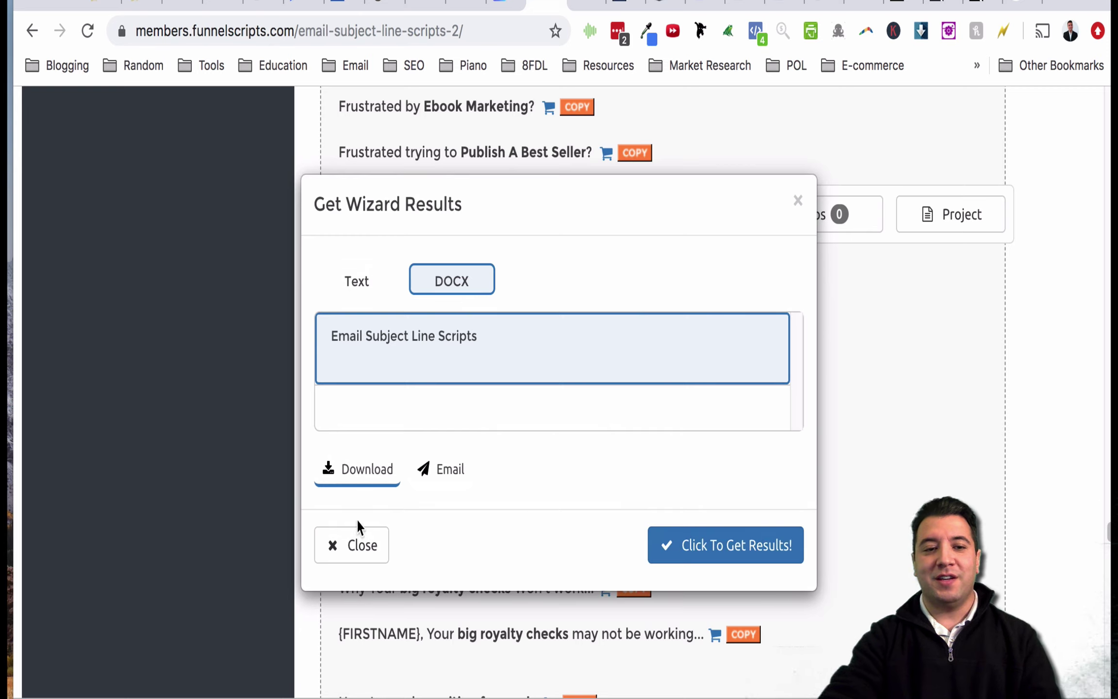
{"action": "left_click", "coordinate": [449, 478]}
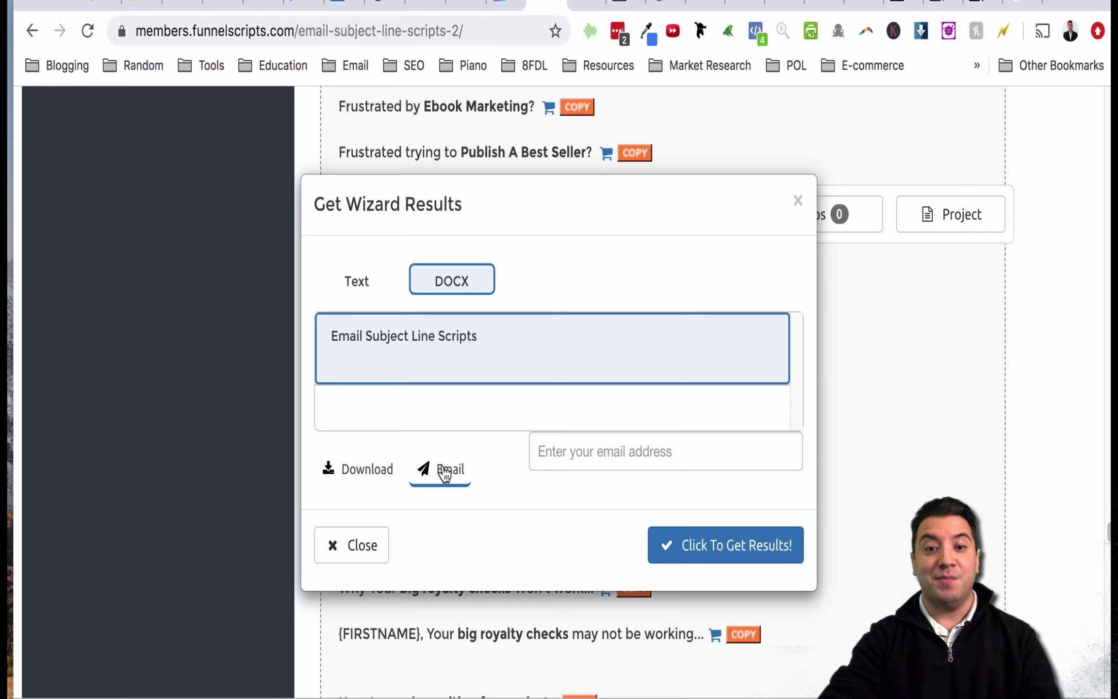
{"action": "left_click", "coordinate": [611, 452]}
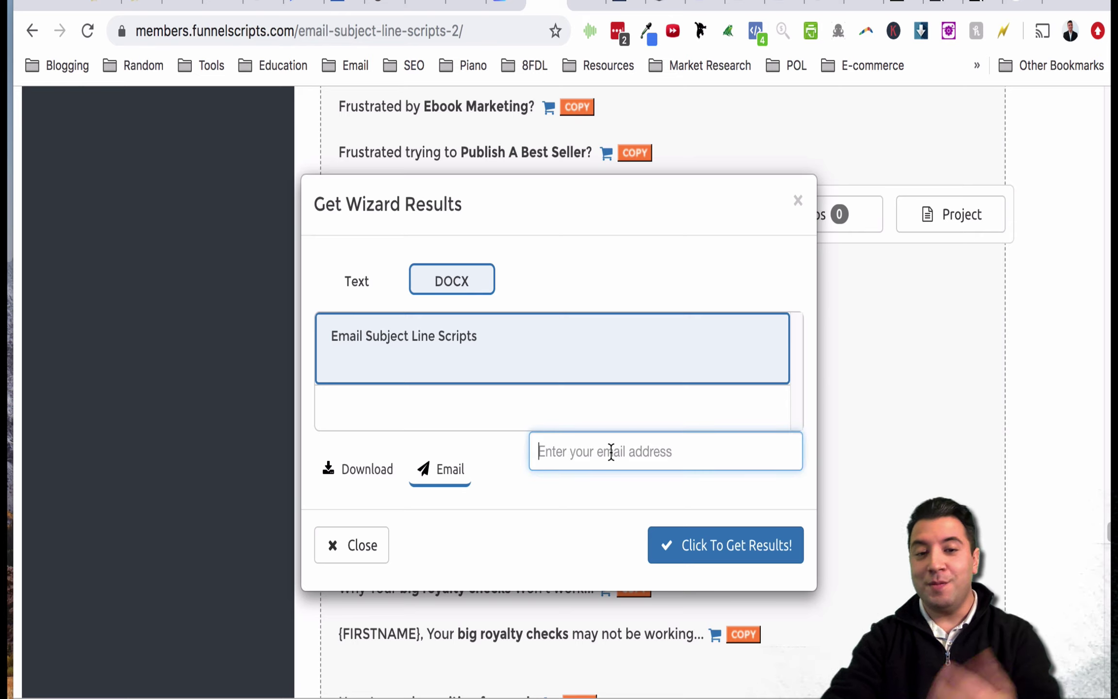